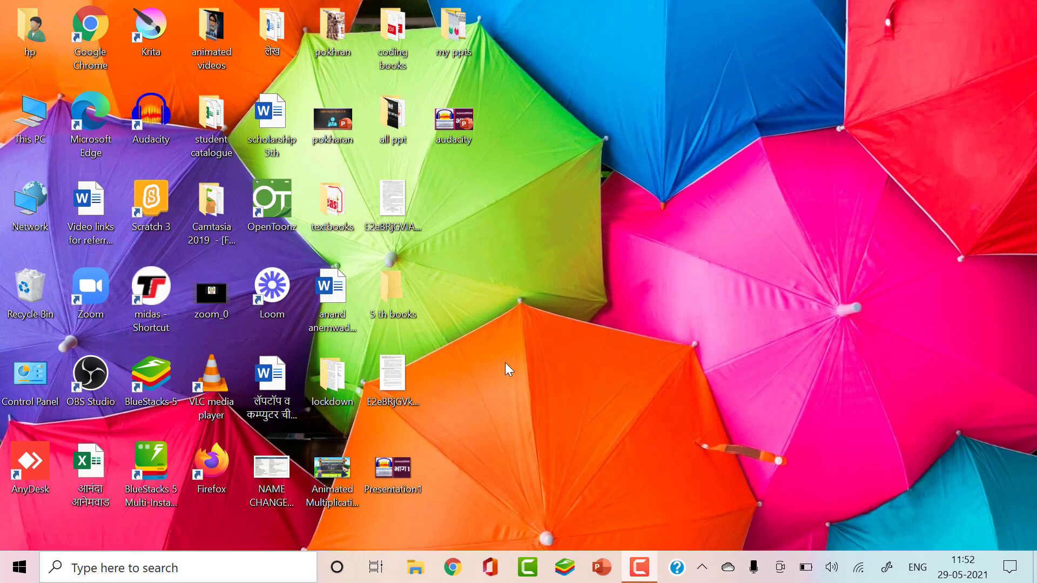
Launch a blank Notepad from Windows search, then widen the window and move it on the desktop.
{"action": "left_click", "coordinate": [198, 567]}
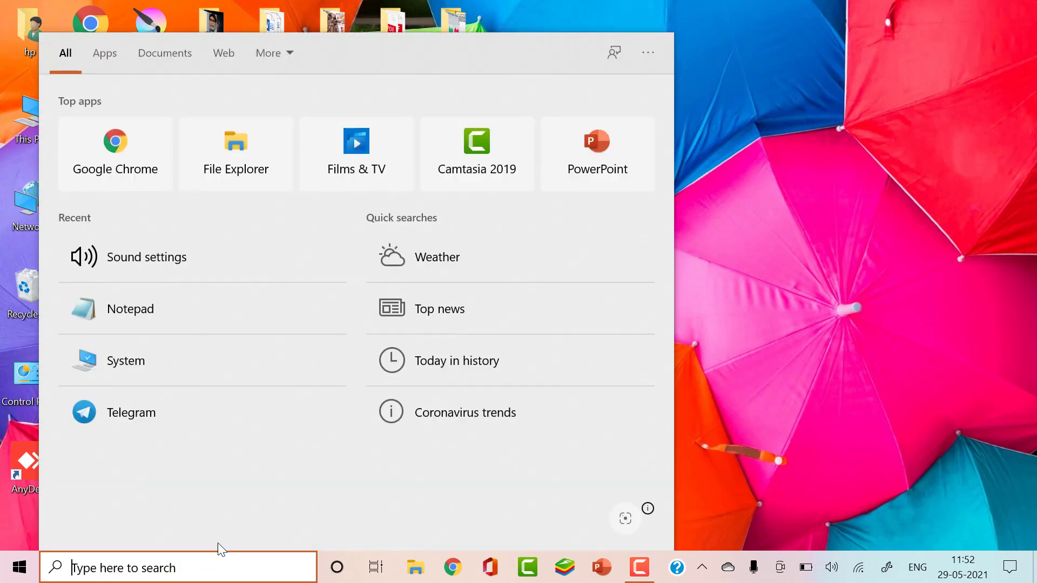
{"action": "left_click", "coordinate": [152, 322]}
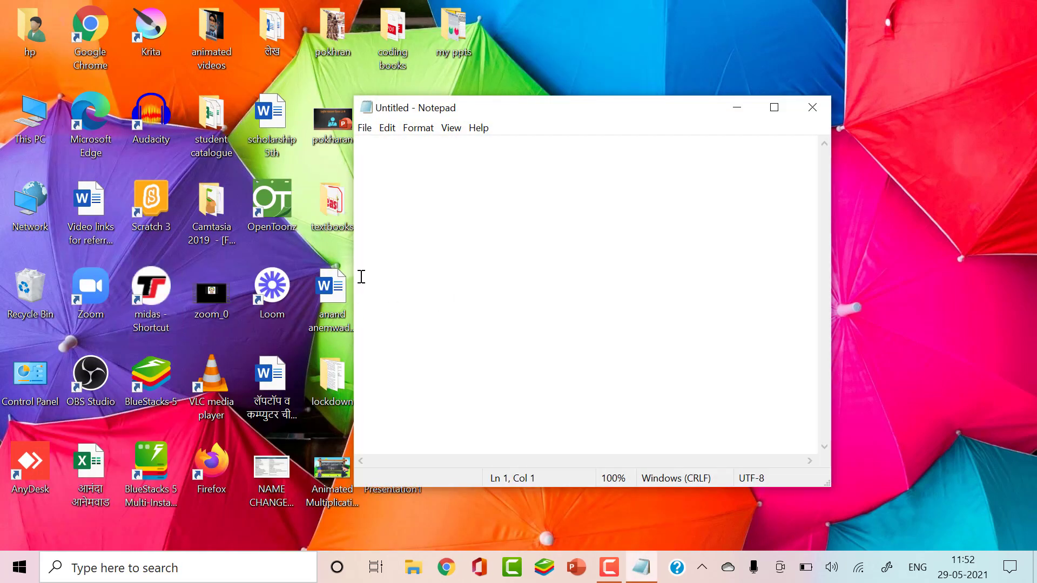
{"action": "left_click_drag", "start_coordinate": [350, 255], "coordinate": [230, 307]}
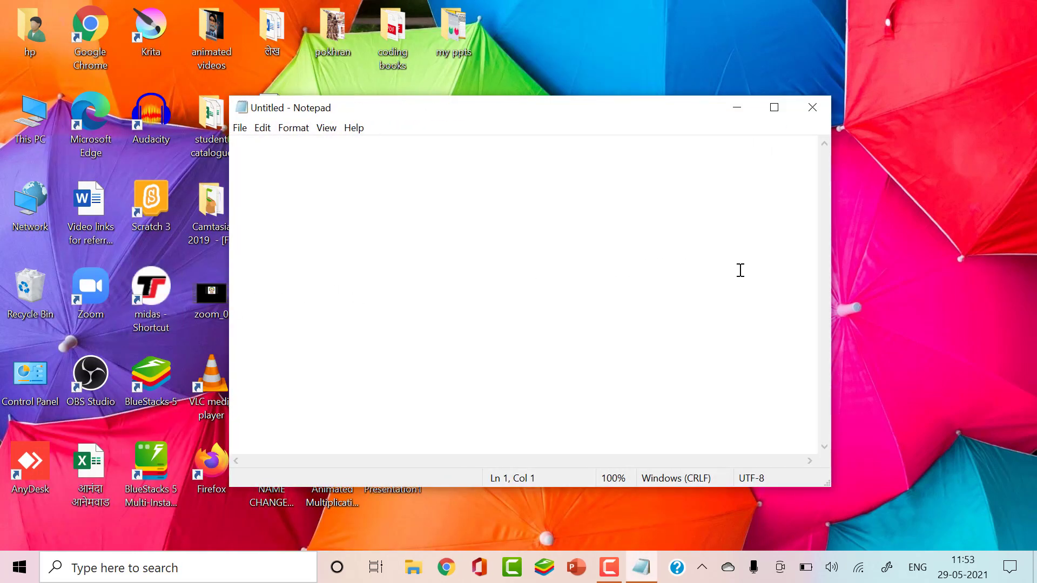
{"action": "left_click_drag", "start_coordinate": [832, 278], "coordinate": [852, 276]}
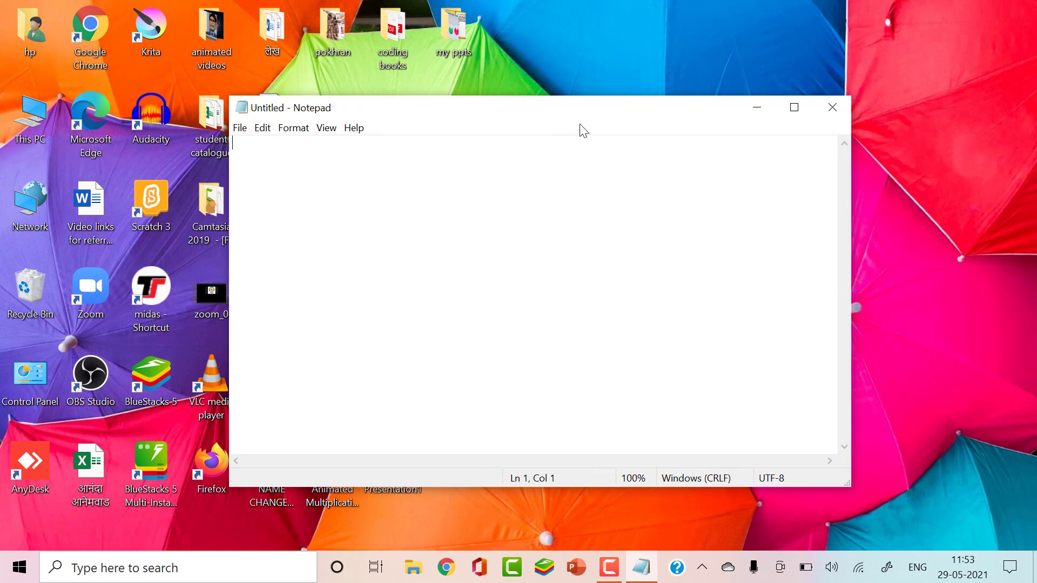
{"action": "left_click_drag", "start_coordinate": [583, 119], "coordinate": [654, 139]}
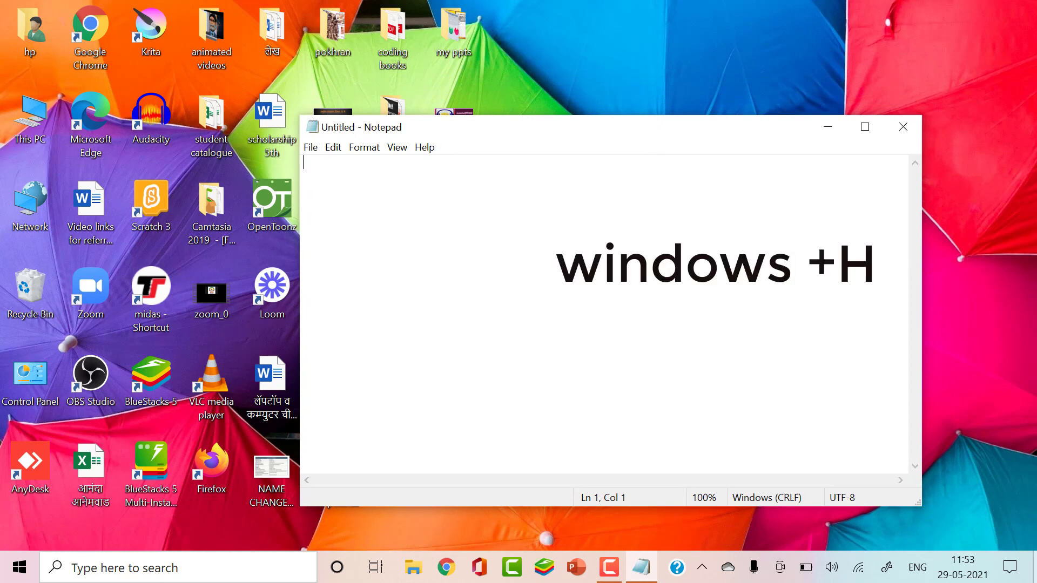
Bring up the Windows voice-typing bar (Windows+H) over Notepad, stop it listening, and drag it lower.
{"action": "key", "text": "super+d"}
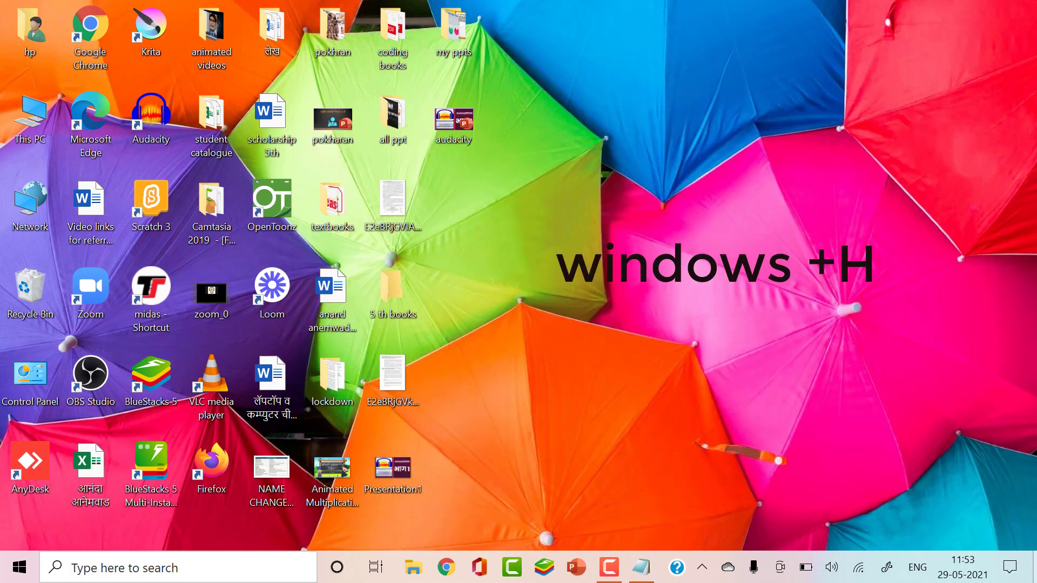
{"action": "key", "text": "super+h"}
{"action": "key", "text": "super+d"}
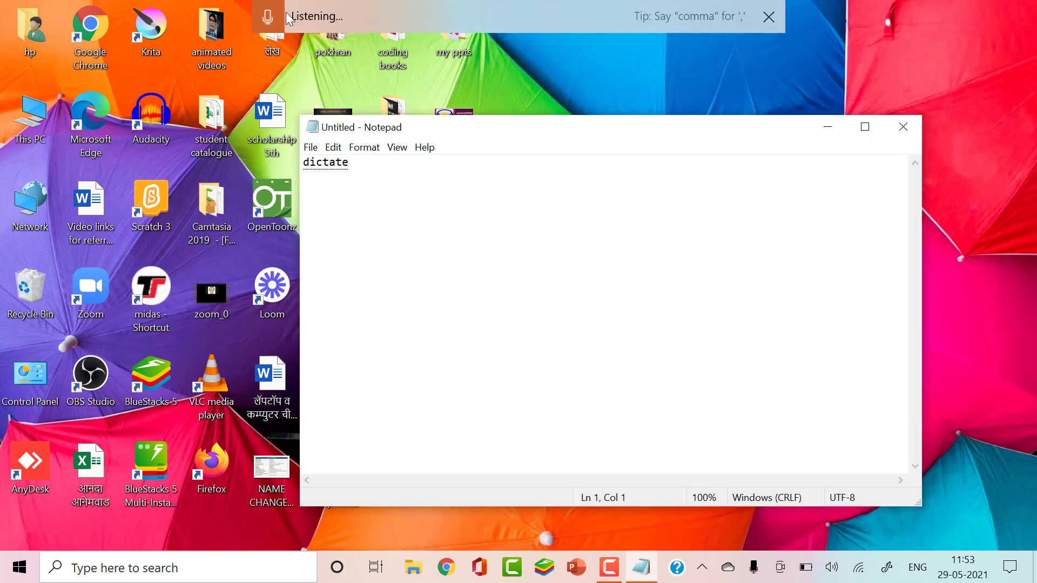
{"action": "left_click", "coordinate": [265, 19]}
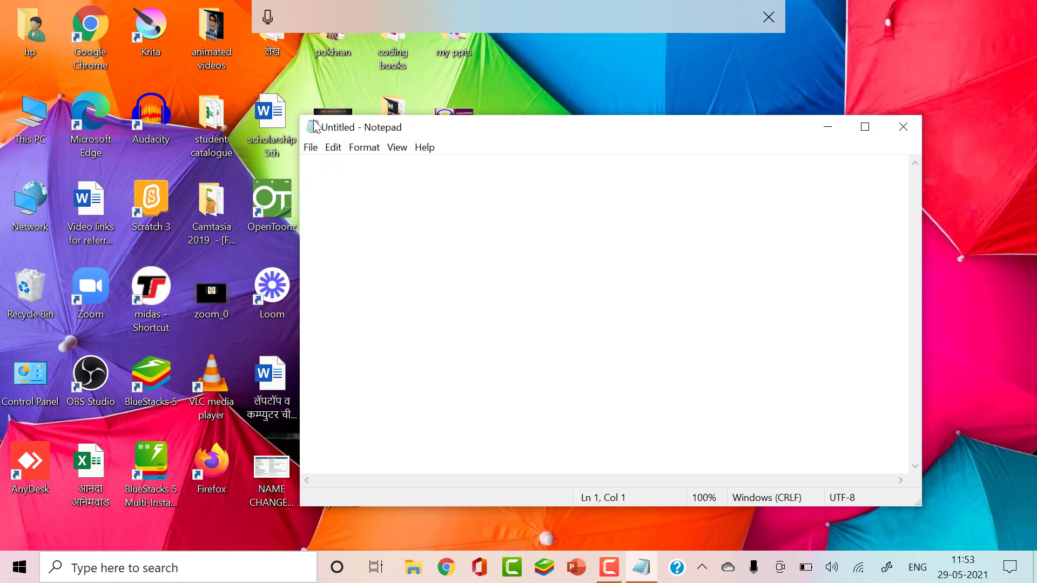
{"action": "mouse_move", "coordinate": [388, 14]}
{"action": "left_mouse_down"}
{"action": "mouse_move", "coordinate": [385, 28]}
{"action": "mouse_move", "coordinate": [441, 51]}
{"action": "left_mouse_up"}
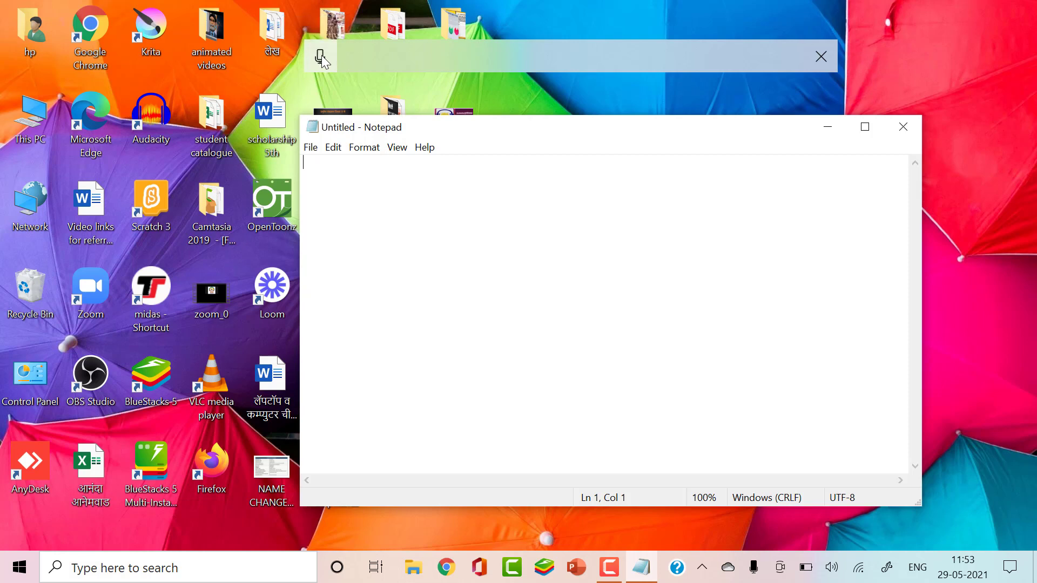
Dictate 'testing testing 123 testing testing 123' into Notepad and select the line.
{"action": "left_click", "coordinate": [320, 57]}
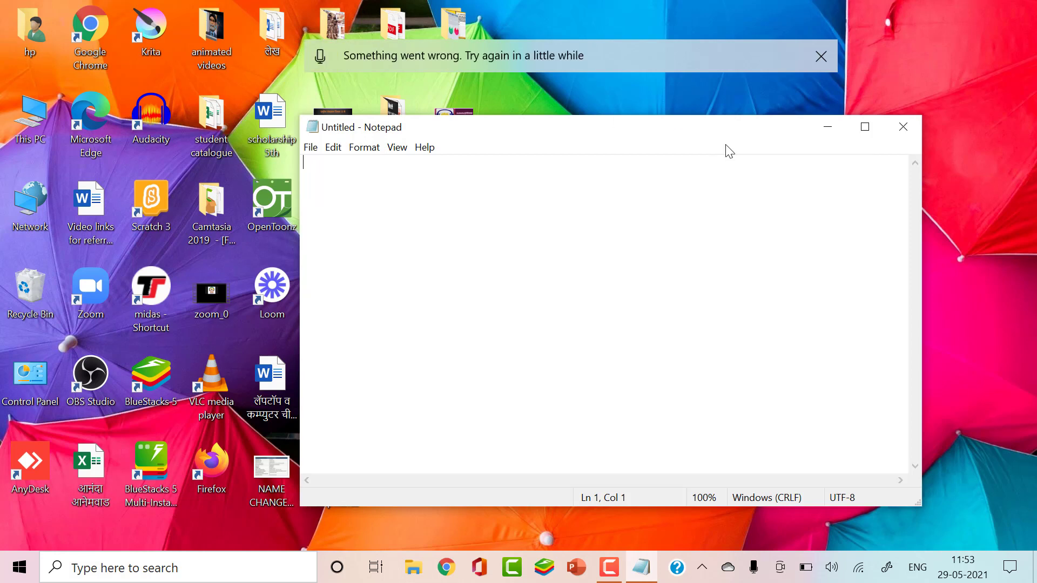
{"action": "left_click", "coordinate": [319, 55]}
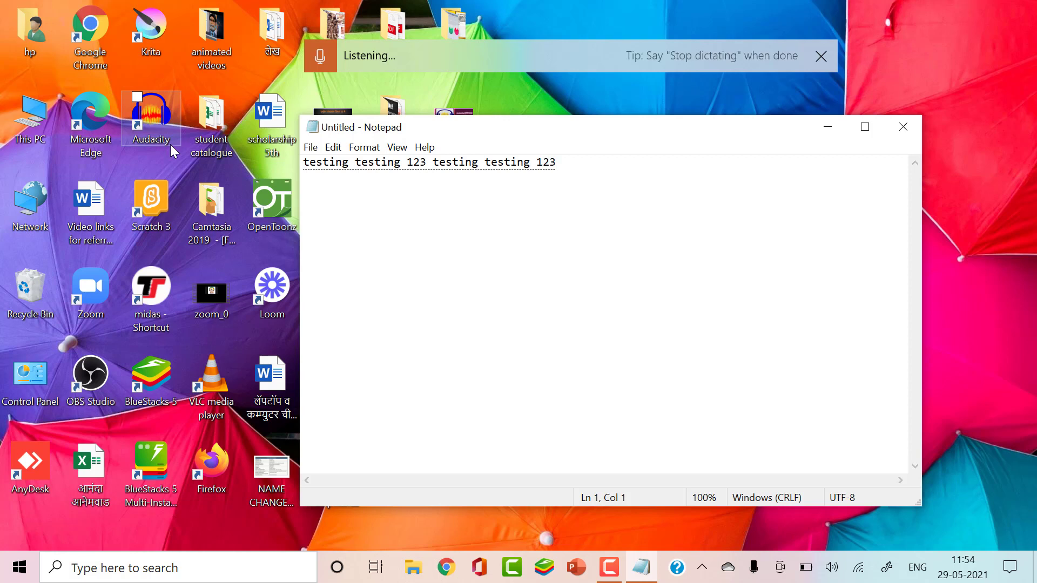
{"action": "left_click", "coordinate": [325, 63]}
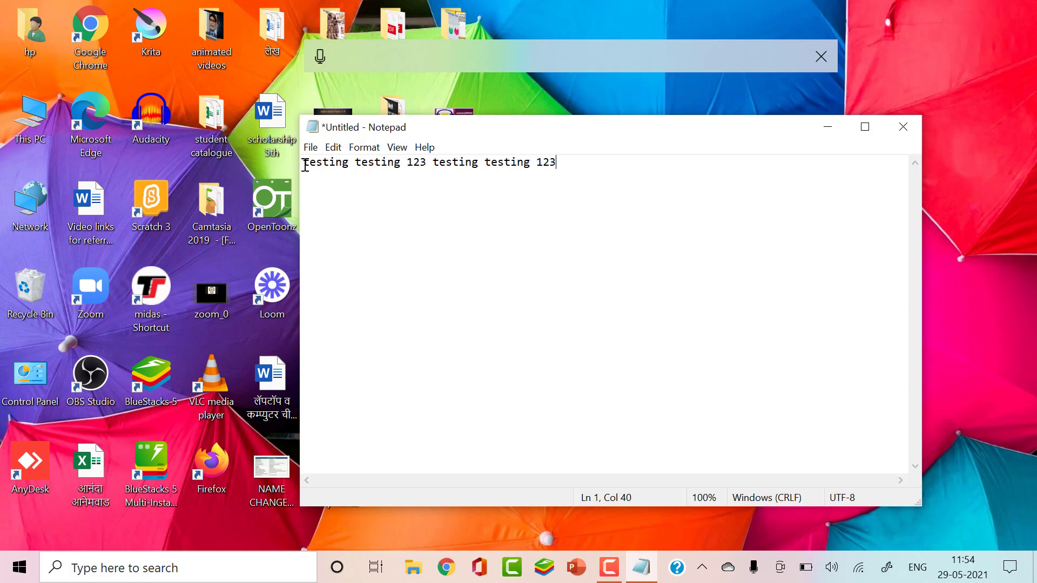
{"action": "left_click_drag", "start_coordinate": [303, 161], "coordinate": [664, 188]}
Close Notepad with Don't Save to discard the test text, and dismiss the voice-typing bar.
{"action": "left_click", "coordinate": [379, 371]}
{"action": "left_click", "coordinate": [902, 130]}
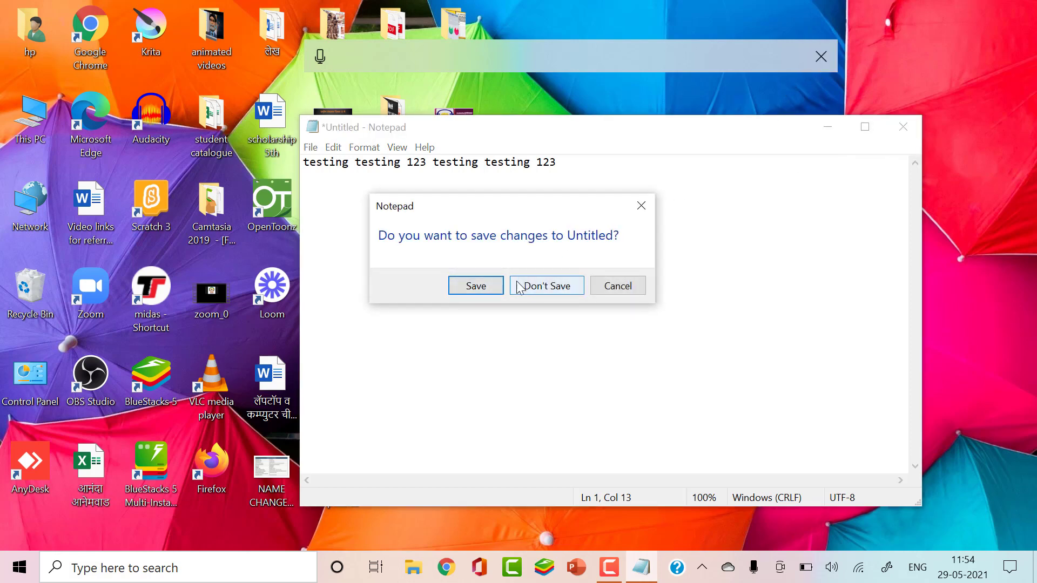
{"action": "left_click", "coordinate": [533, 290]}
{"action": "left_click", "coordinate": [822, 57]}
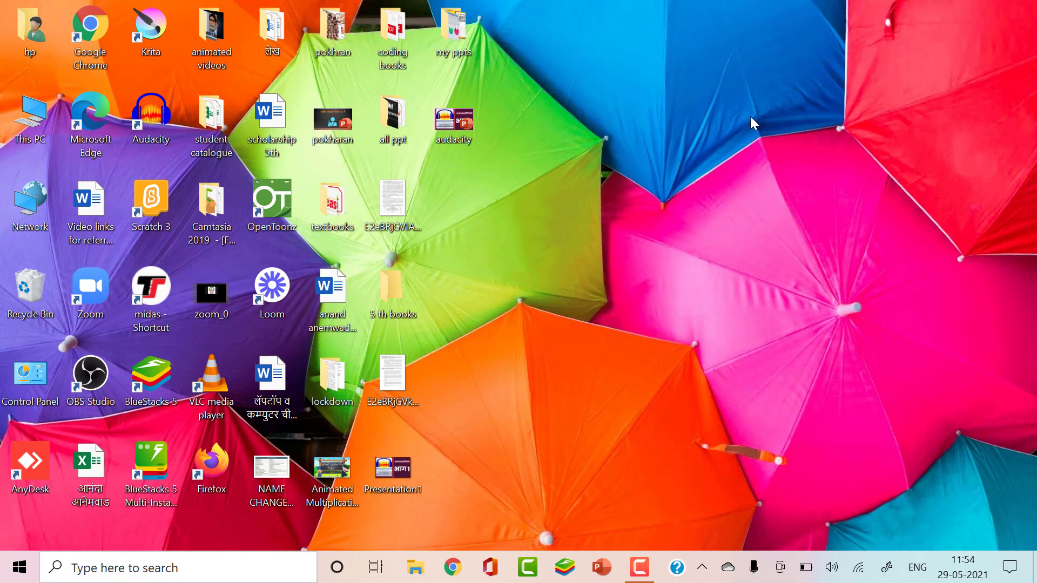
Launch Chrome and reach Google Docs through the Google apps launcher.
{"action": "left_click", "coordinate": [454, 569]}
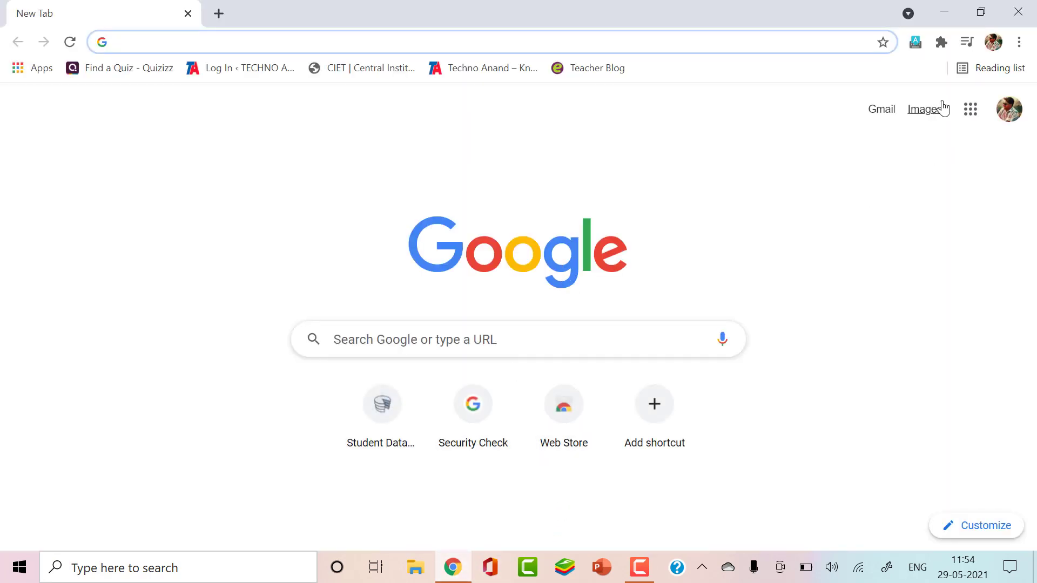
{"action": "left_click", "coordinate": [973, 111]}
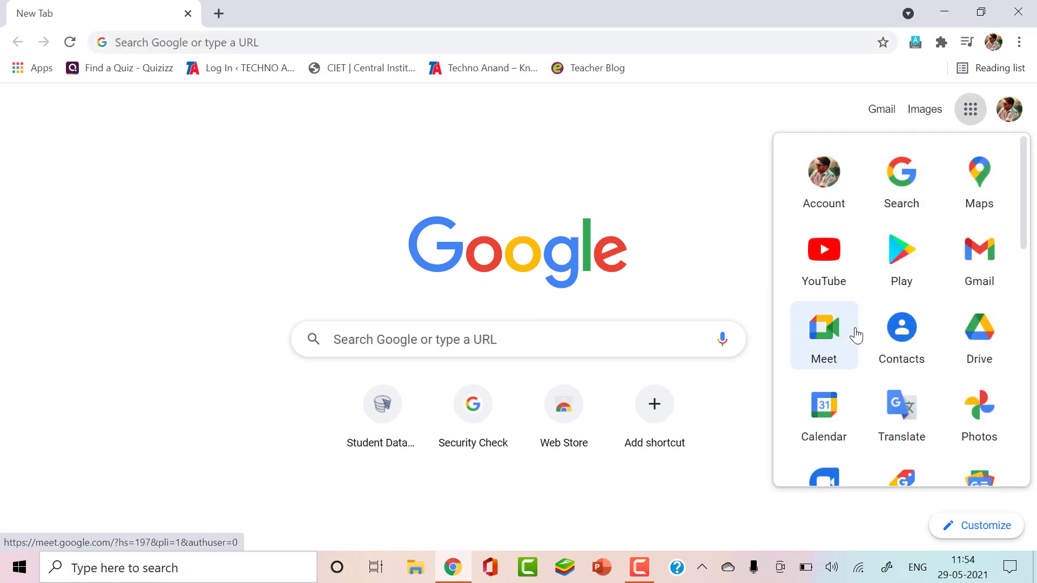
{"action": "left_click", "coordinate": [742, 184]}
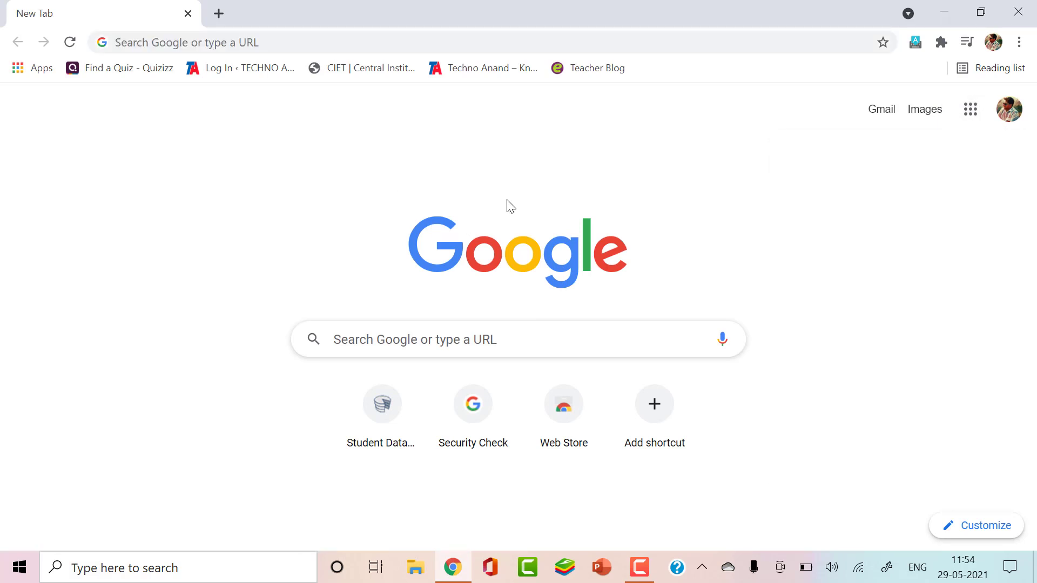
{"action": "left_click", "coordinate": [971, 114]}
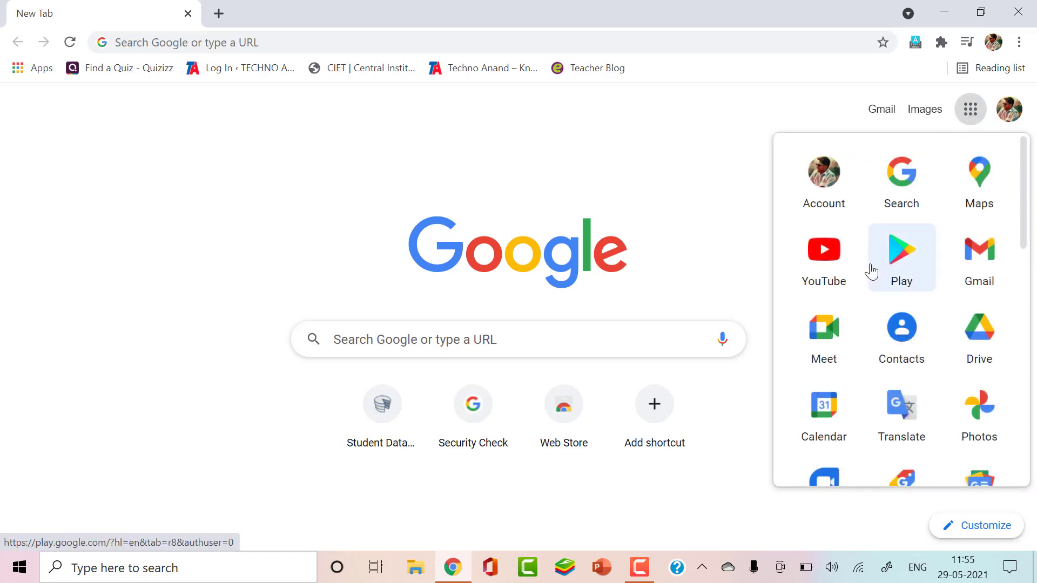
{"action": "scroll", "coordinate": [859, 308], "scroll_direction": "down", "scroll_amount": 3}
{"action": "scroll", "coordinate": [858, 311], "scroll_direction": "down", "scroll_amount": 2}
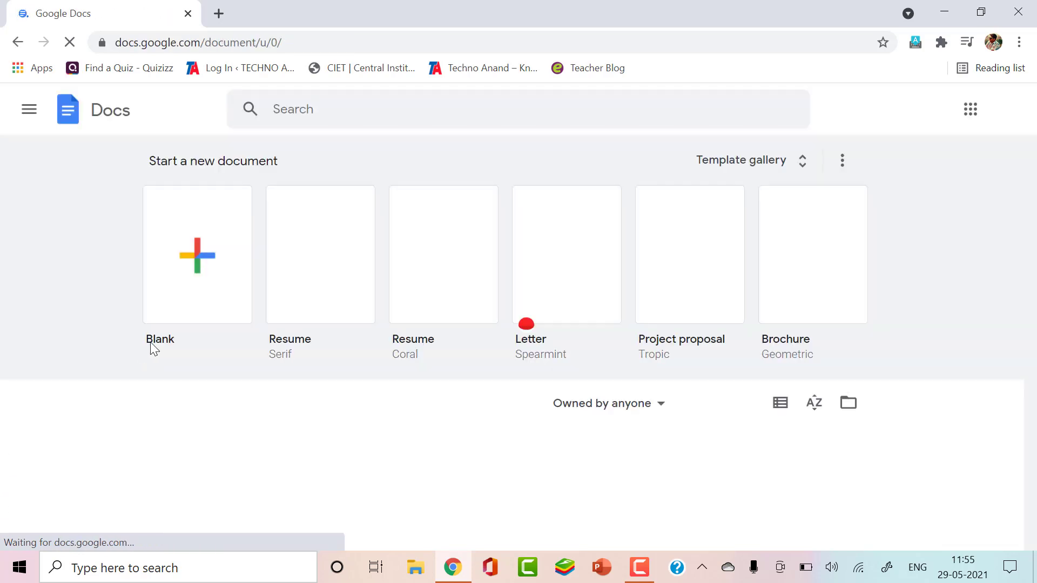
Create a Blank document and turn on Tools > Voice typing, set to English (UK).
{"action": "left_click", "coordinate": [201, 285]}
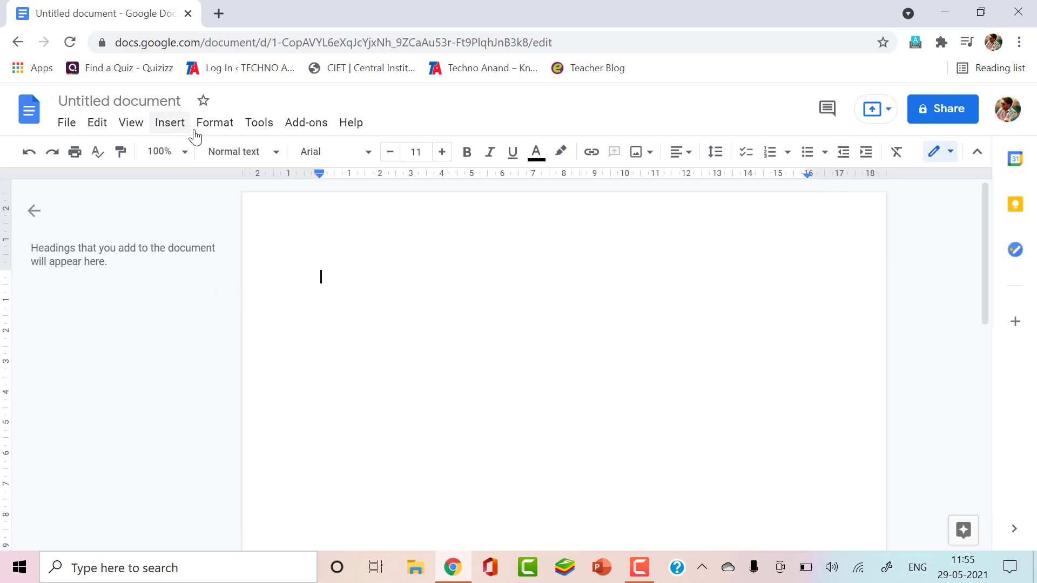
{"action": "left_click", "coordinate": [258, 123]}
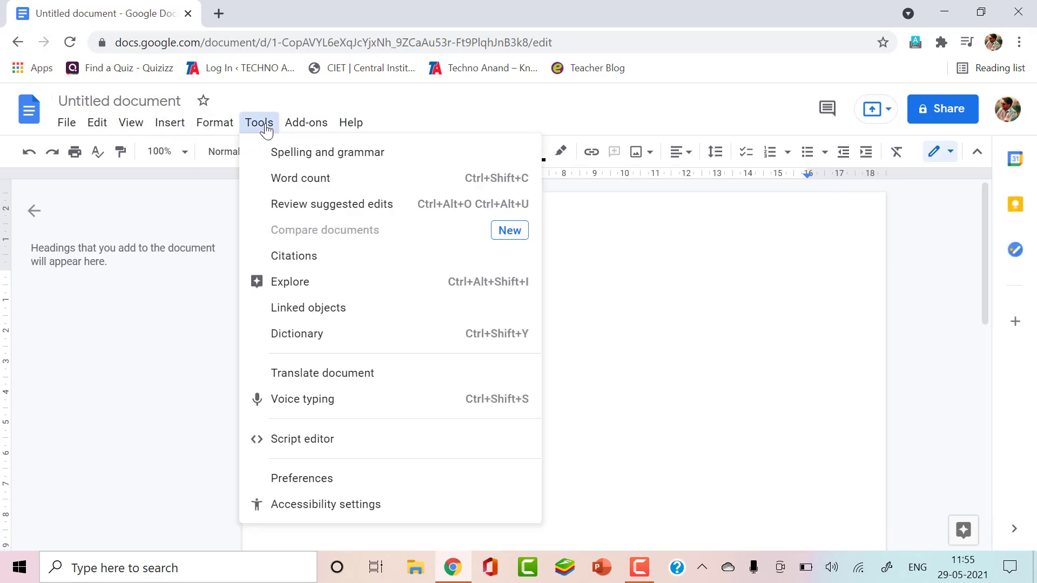
{"action": "left_click", "coordinate": [347, 398]}
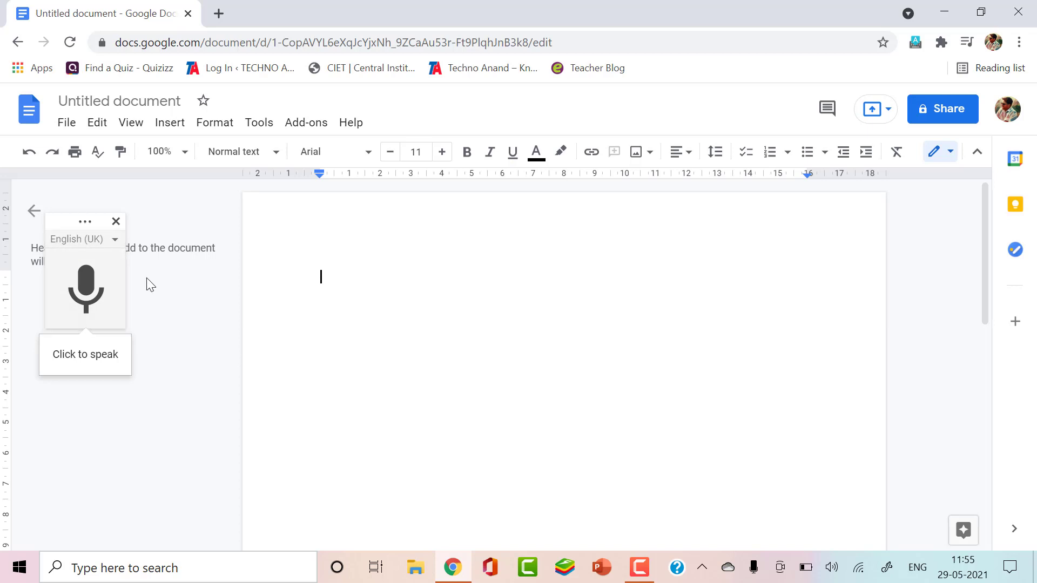
{"action": "mouse_move", "coordinate": [86, 287]}
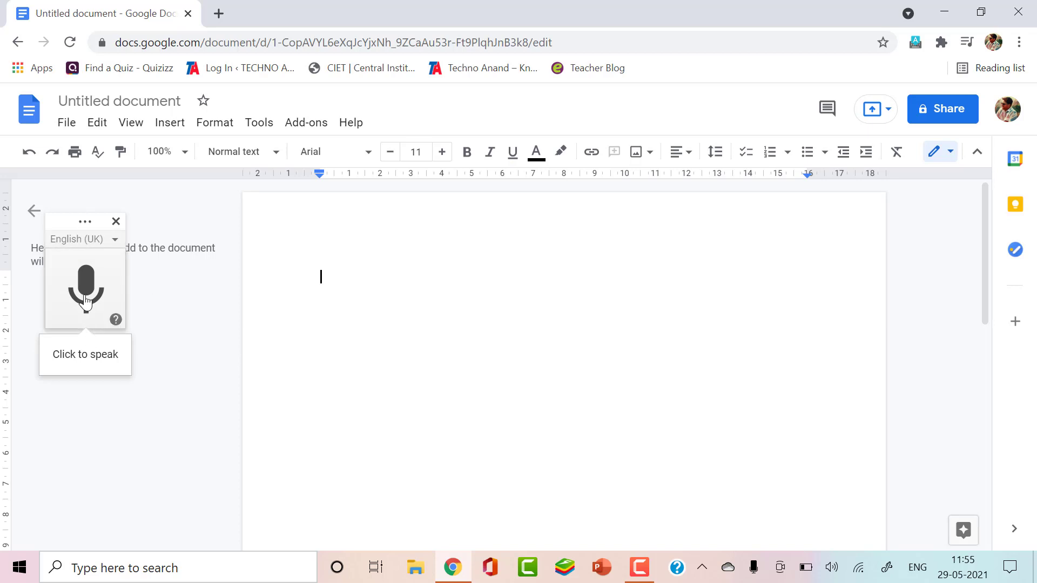
Dictate the English self-introduction ending 'teacher by profession and take youtuber by hobby', erasing misheard words.
{"action": "left_click", "coordinate": [87, 303]}
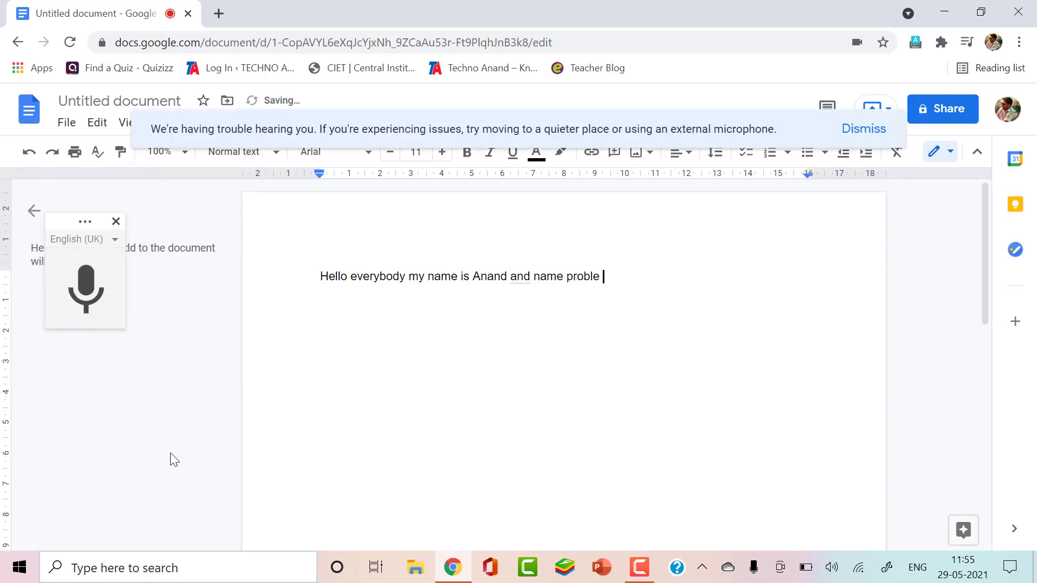
{"action": "key", "text": "BackSpace"}
{"action": "key", "text": "BackSpace"}
{"action": "key", "text": "BackSpace"}
{"action": "key", "text": "BackSpace"}
{"action": "key", "text": "BackSpace"}
{"action": "key", "text": "BackSpace"}
{"action": "key", "text": "BackSpace"}
{"action": "key", "text": "BackSpace"}
{"action": "key", "text": "BackSpace"}
{"action": "key", "text": "BackSpace"}
{"action": "key", "text": "BackSpace"}
{"action": "key", "text": "BackSpace"}
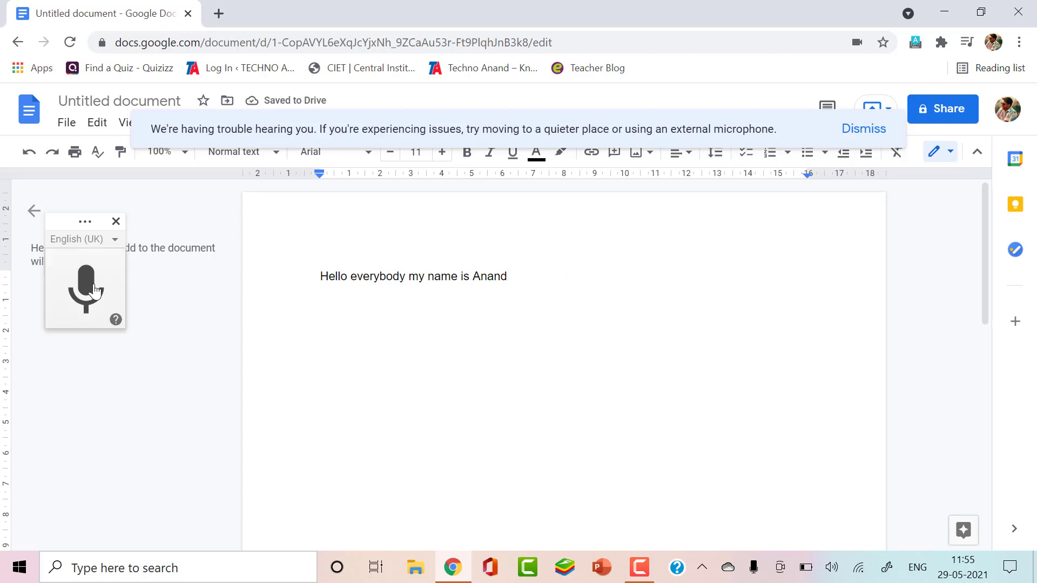
{"action": "left_click", "coordinate": [90, 323]}
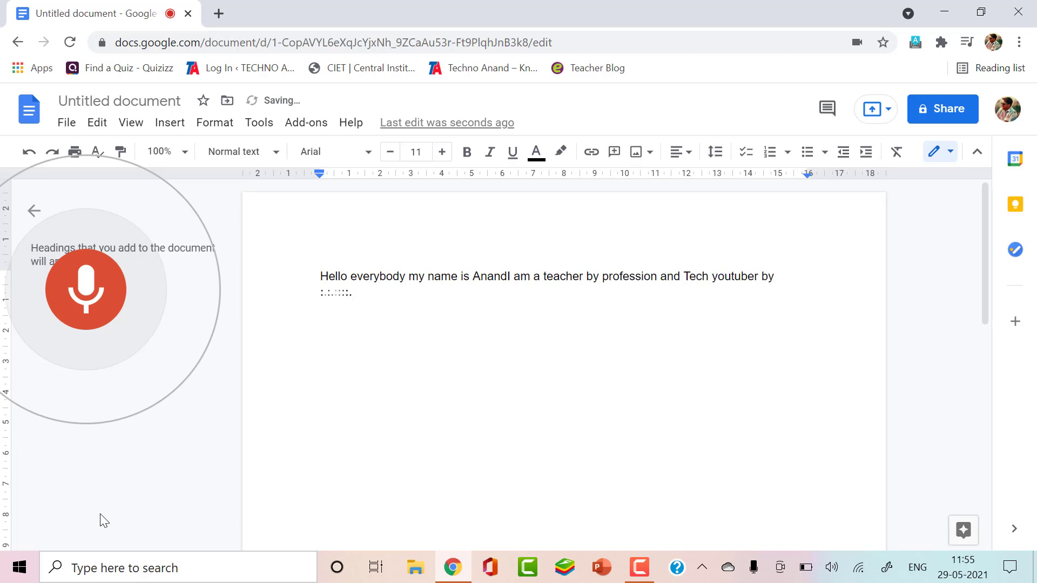
{"action": "left_click", "coordinate": [114, 318]}
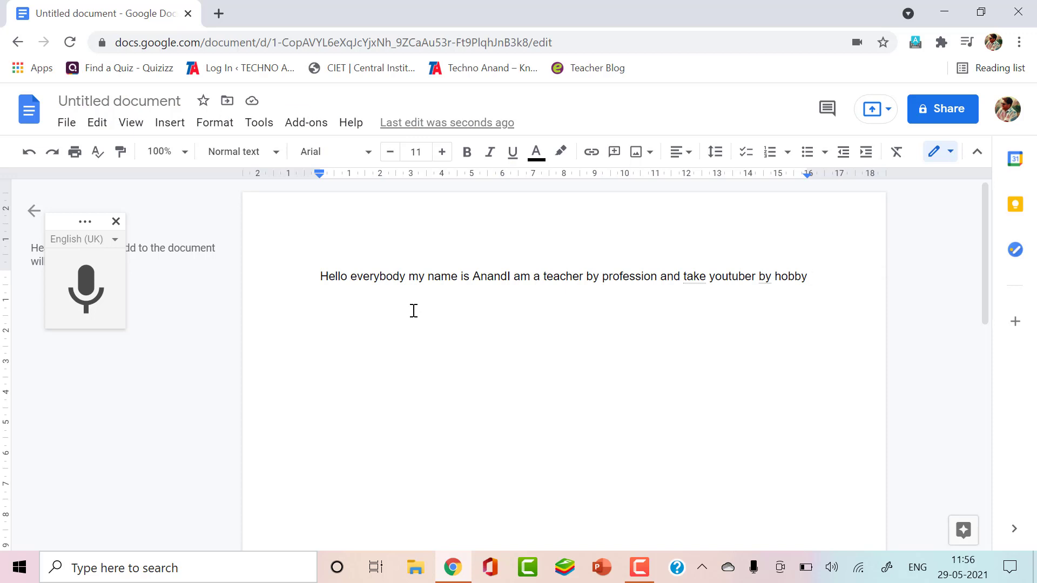
Add a new line below the English sentence and switch the voice typing language to मराठी.
{"action": "key", "text": "Return"}
{"action": "key", "text": "Return"}
{"action": "left_click", "coordinate": [114, 239]}
{"action": "scroll", "coordinate": [116, 343], "scroll_direction": "down", "scroll_amount": 10}
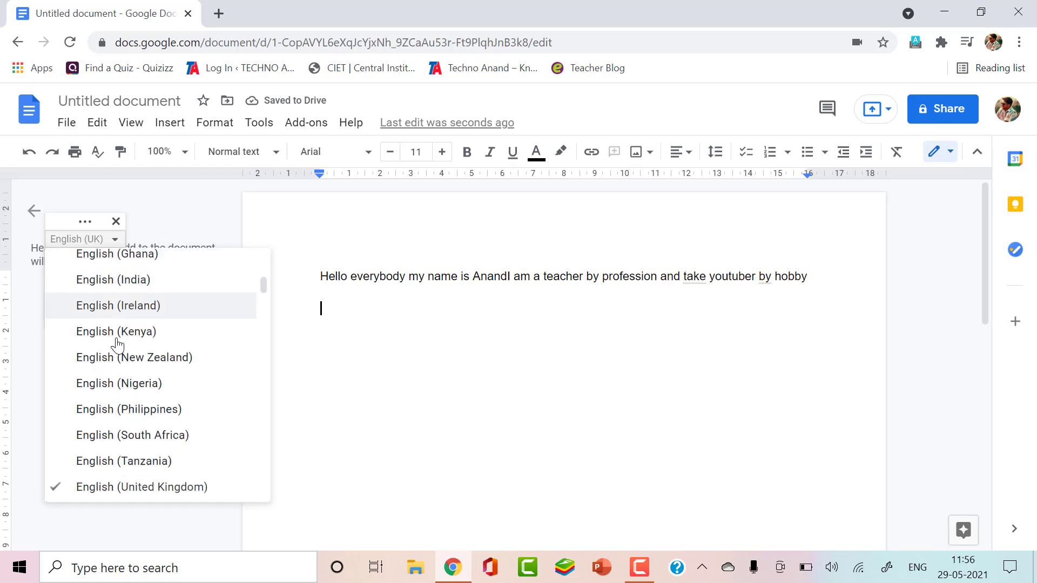
{"action": "scroll", "coordinate": [126, 371], "scroll_direction": "down", "scroll_amount": 5}
{"action": "scroll", "coordinate": [125, 372], "scroll_direction": "down", "scroll_amount": 10}
{"action": "scroll", "coordinate": [128, 381], "scroll_direction": "down", "scroll_amount": 4}
{"action": "scroll", "coordinate": [127, 382], "scroll_direction": "down", "scroll_amount": 3}
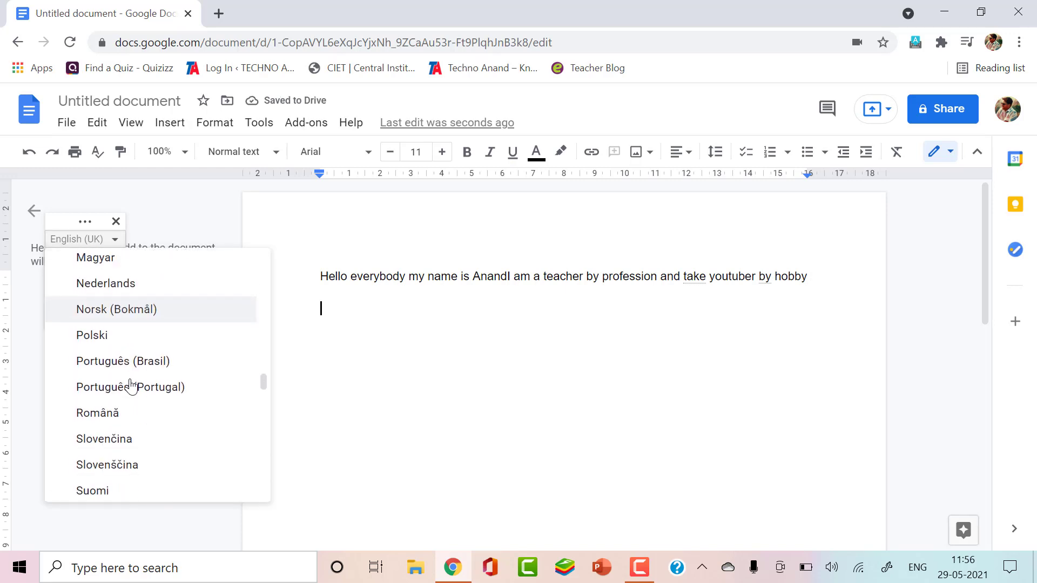
{"action": "scroll", "coordinate": [129, 384], "scroll_direction": "down", "scroll_amount": 3}
{"action": "scroll", "coordinate": [131, 386], "scroll_direction": "down", "scroll_amount": 5}
{"action": "scroll", "coordinate": [131, 387], "scroll_direction": "down", "scroll_amount": 5}
{"action": "scroll", "coordinate": [132, 387], "scroll_direction": "down", "scroll_amount": 5}
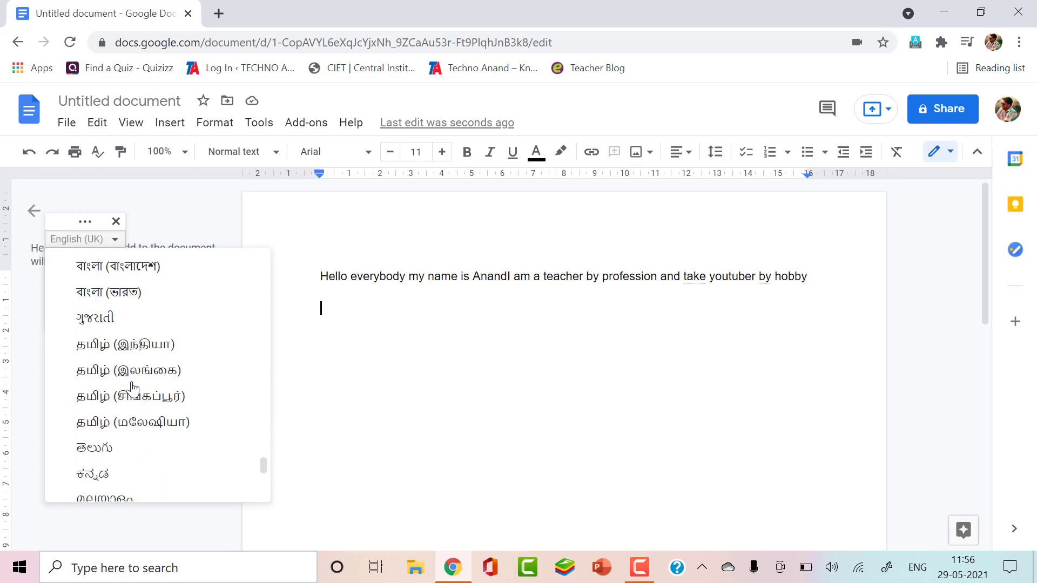
{"action": "scroll", "coordinate": [130, 381], "scroll_direction": "up", "scroll_amount": 3}
{"action": "left_click", "coordinate": [118, 378]}
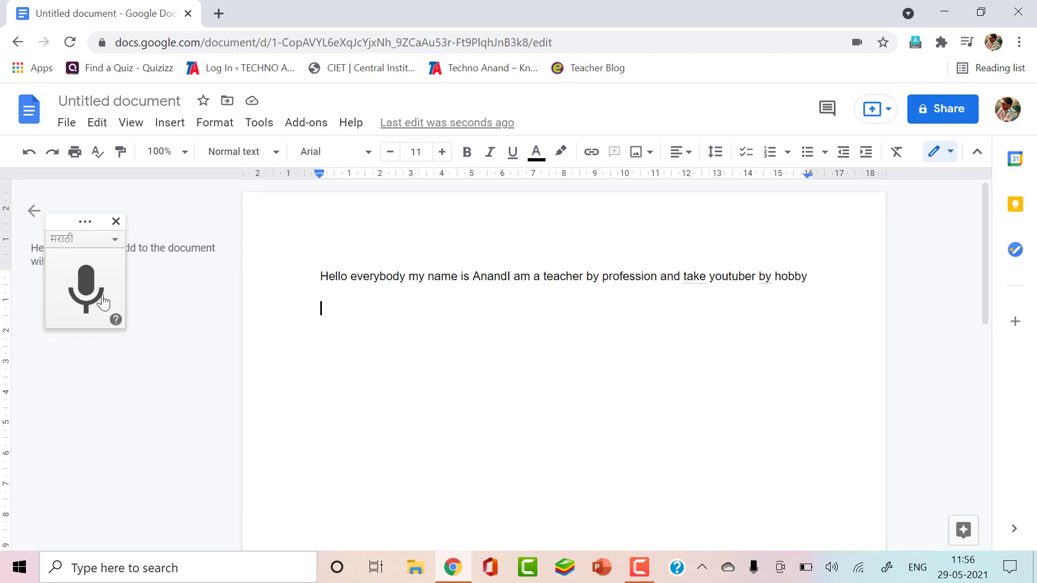
Dictate the Marathi self-introduction ending 'वेगवेगळे व्हिडिओज बनवतो' on the second line.
{"action": "left_click", "coordinate": [85, 290]}
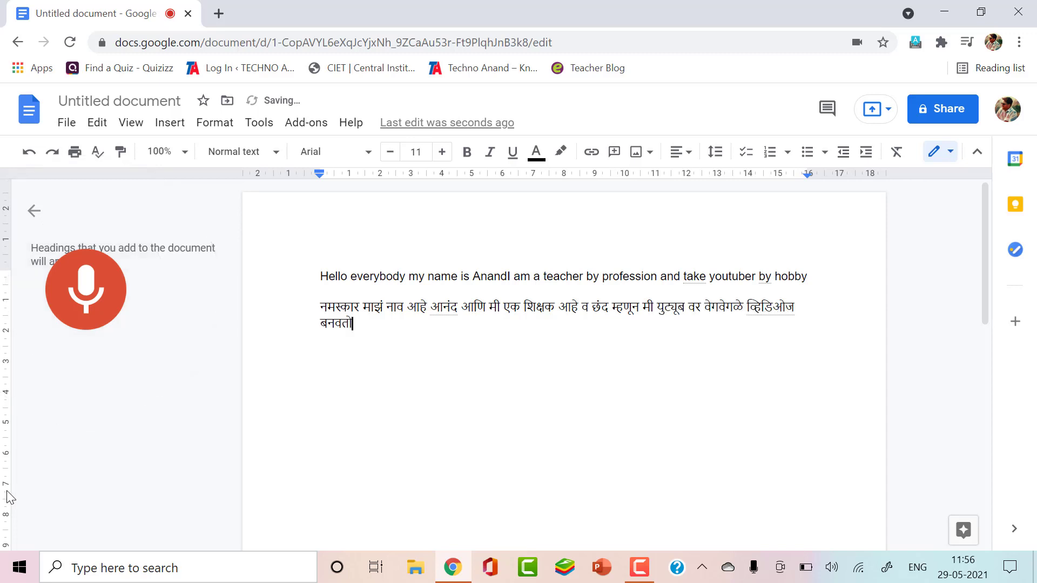
{"action": "left_click", "coordinate": [85, 302]}
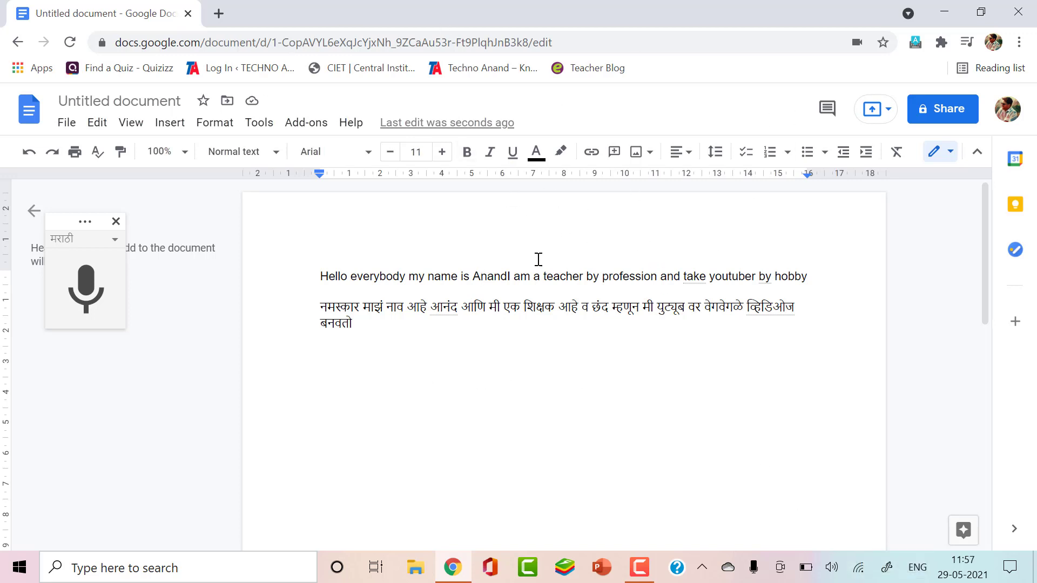
{"action": "left_click", "coordinate": [67, 124]}
{"action": "mouse_move", "coordinate": [109, 310]}
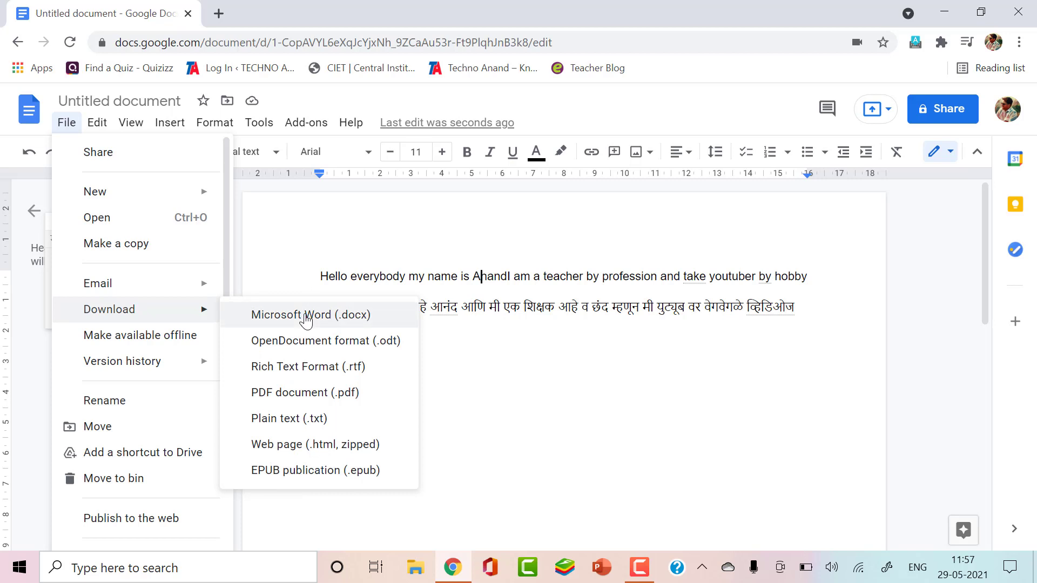
{"action": "left_click", "coordinate": [549, 399]}
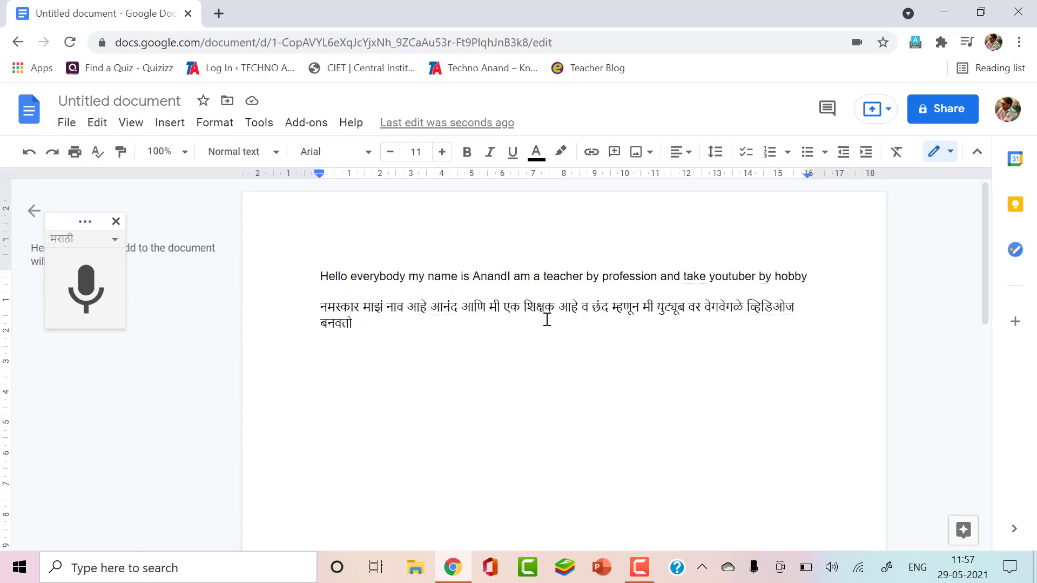